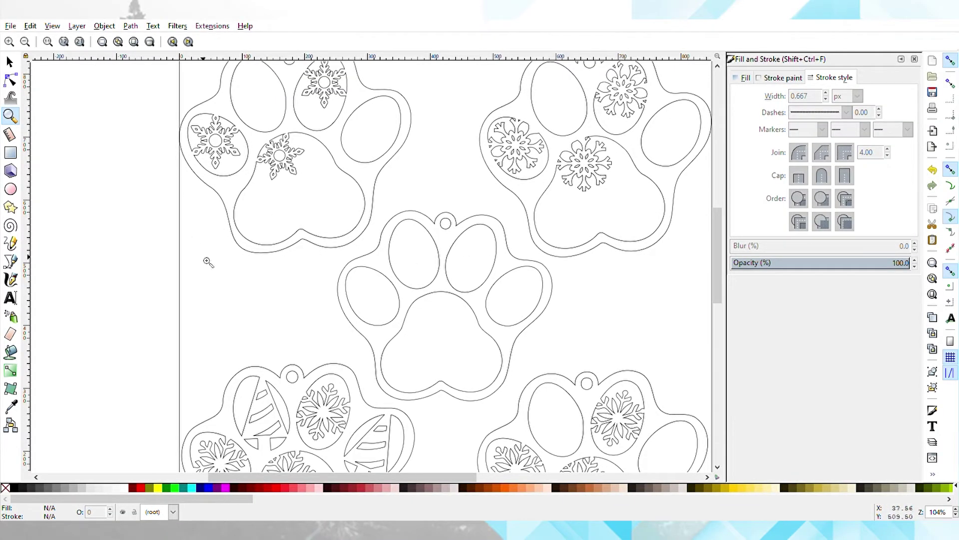
# Add the text "Teddy" in the empty area beside the middle paw and set its font to Variane Script.
pyautogui.click(10, 299)
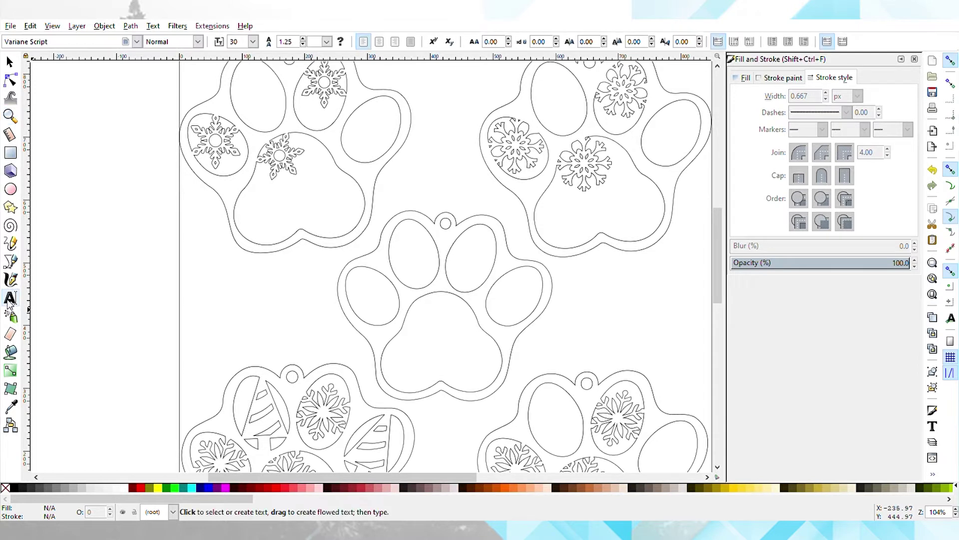
pyautogui.click(197, 288)
pyautogui.write('Teddy')
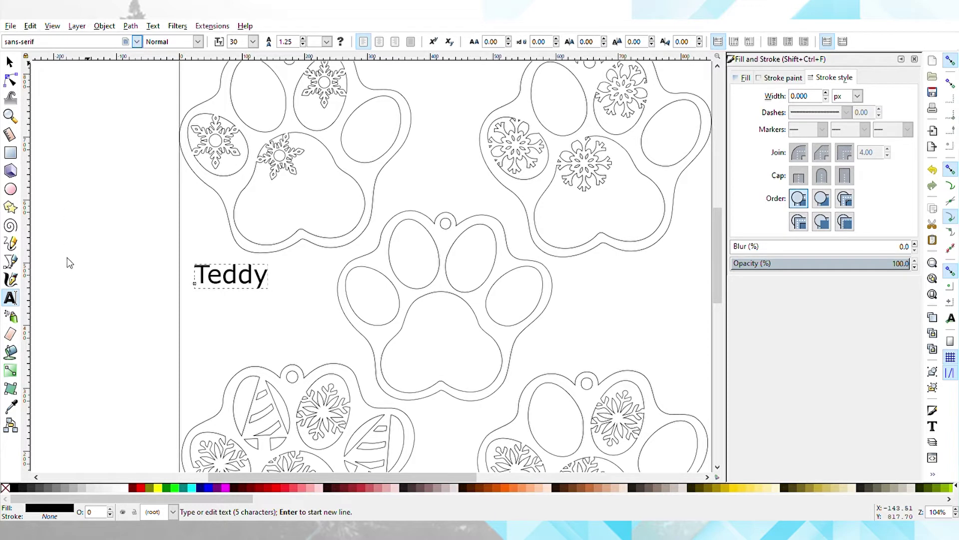
pyautogui.click(59, 361)
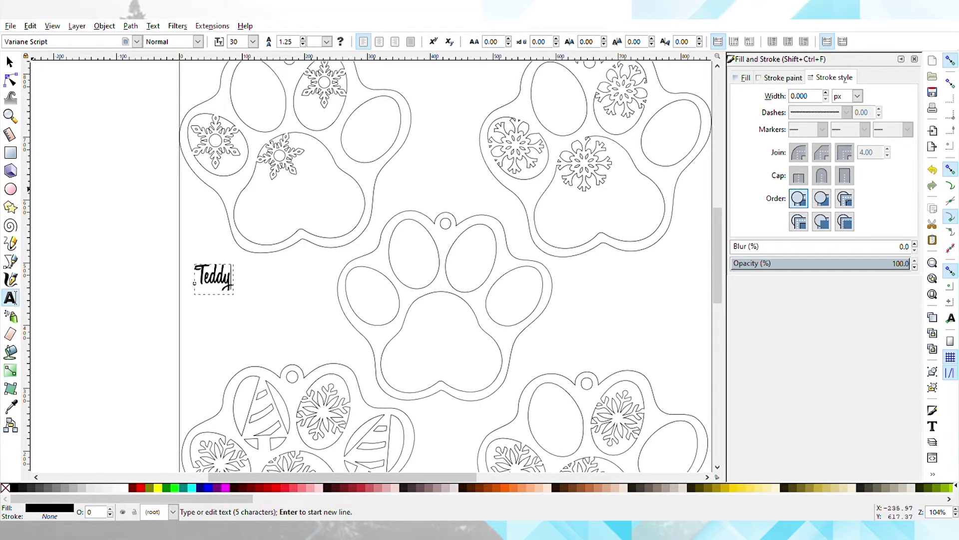
# Move the "Teddy" text onto the main pad of the upper-left paw and enlarge it to about 183 × 104 px.
pyautogui.click(9, 62)
pyautogui.moveTo(238, 300); pyautogui.dragTo(284, 329)
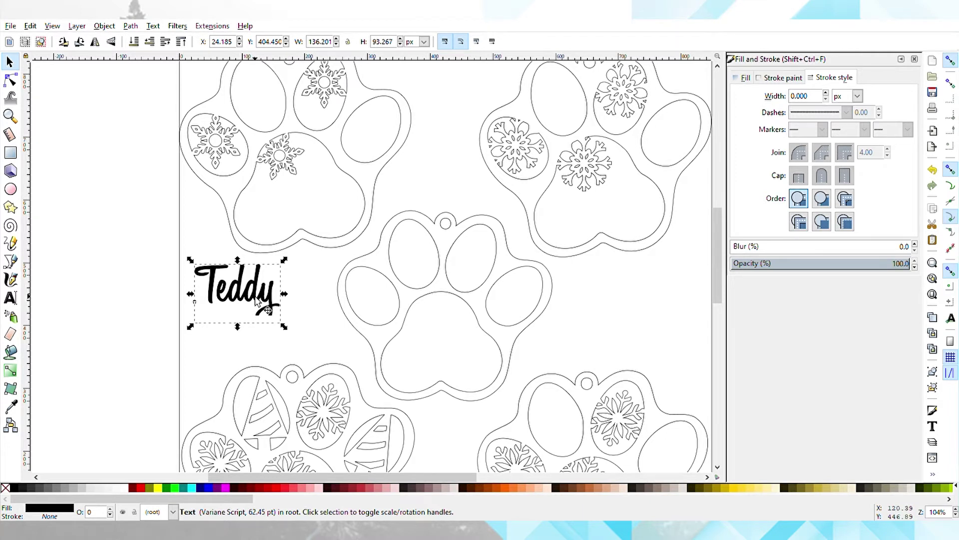
pyautogui.moveTo(256, 299); pyautogui.dragTo(308, 213)
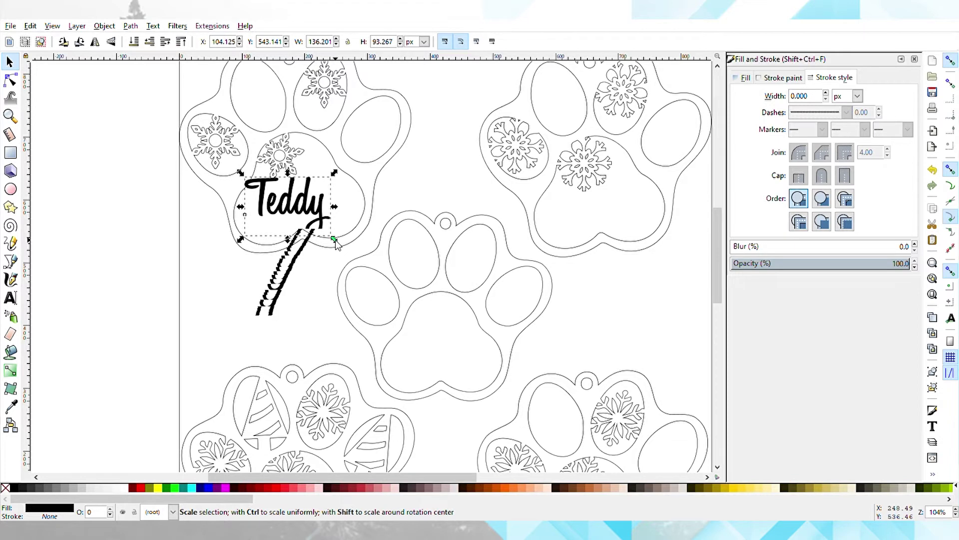
pyautogui.moveTo(333, 239); pyautogui.dragTo(363, 246)
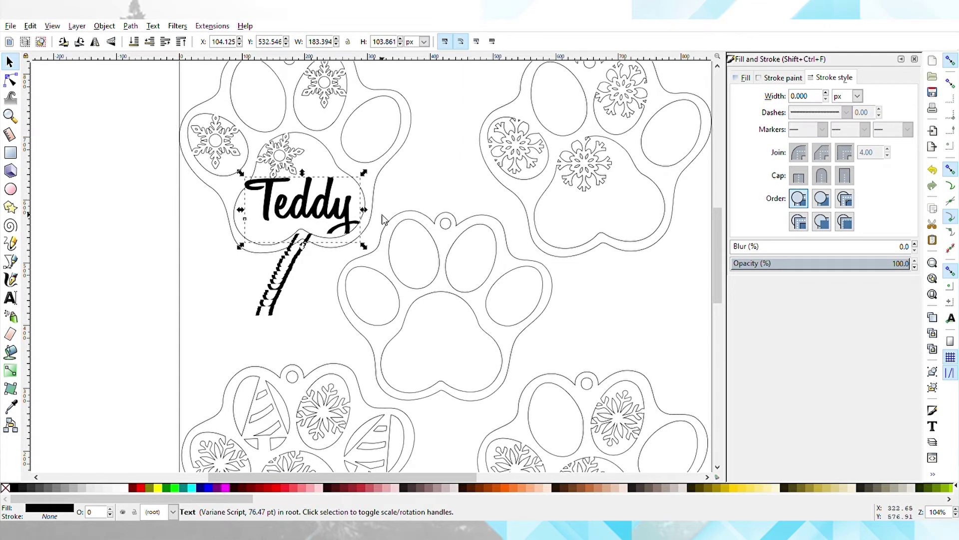
# Tilt the "Teddy" text slightly counterclockwise, nudge it within the pad, and enlarge it to about 200 × 110 px.
pyautogui.click(328, 216)
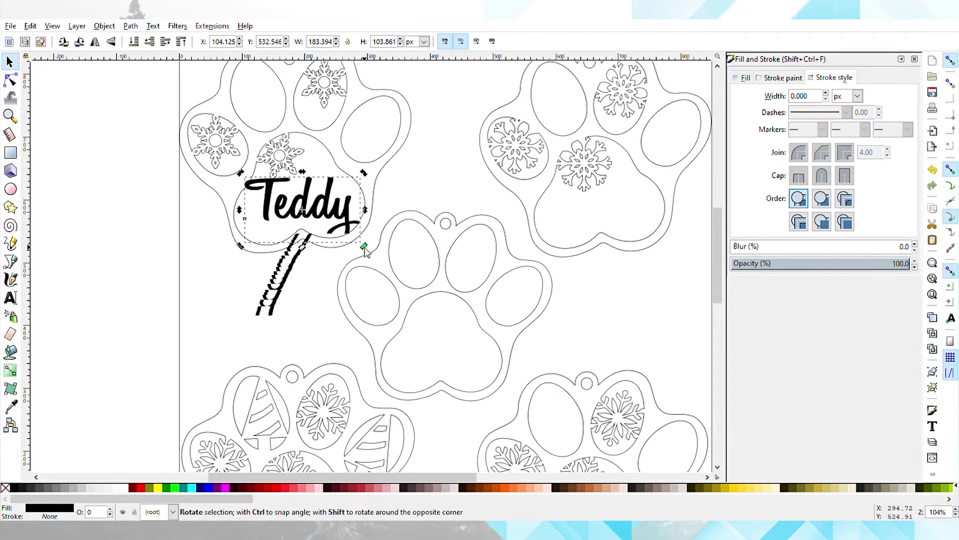
pyautogui.moveTo(365, 250); pyautogui.dragTo(371, 248)
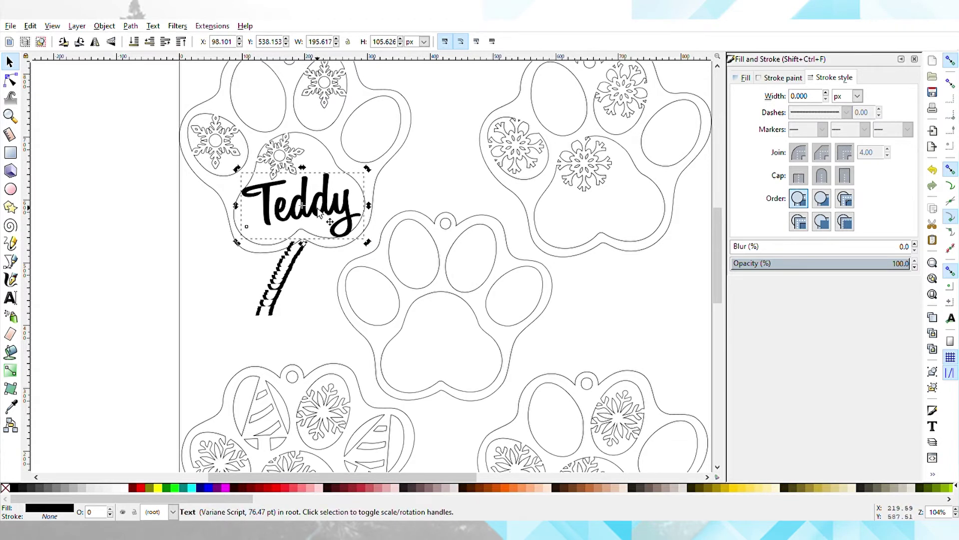
pyautogui.moveTo(335, 216); pyautogui.dragTo(333, 213)
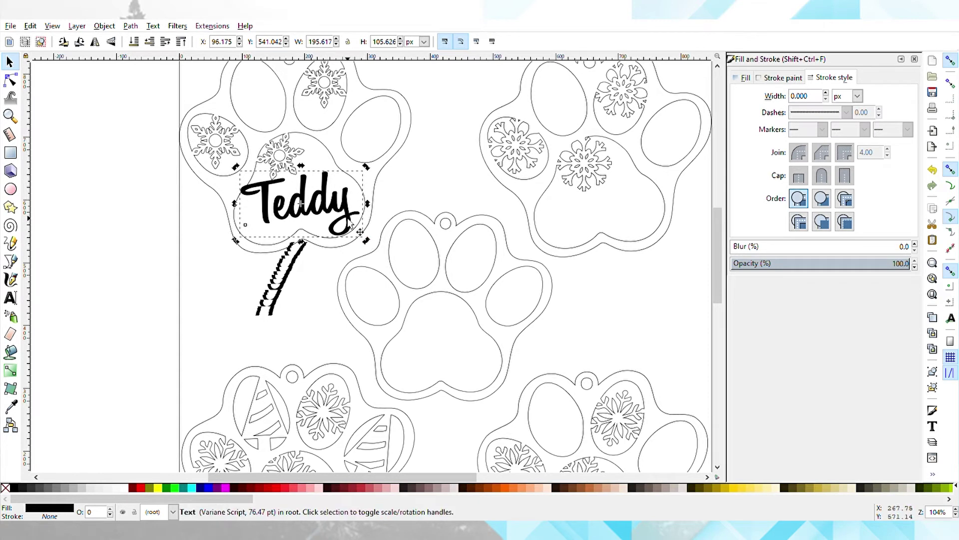
pyautogui.click(359, 220)
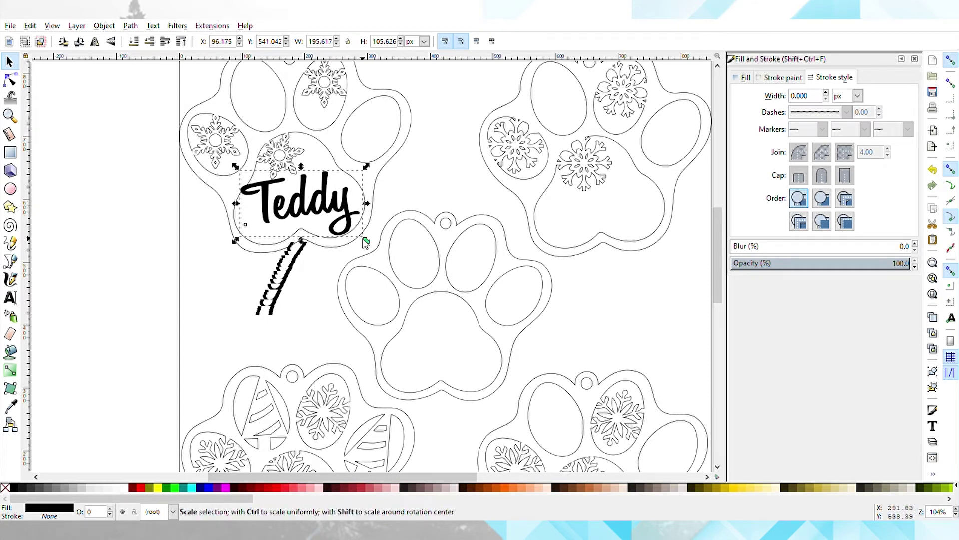
pyautogui.moveTo(366, 242); pyautogui.dragTo(369, 244)
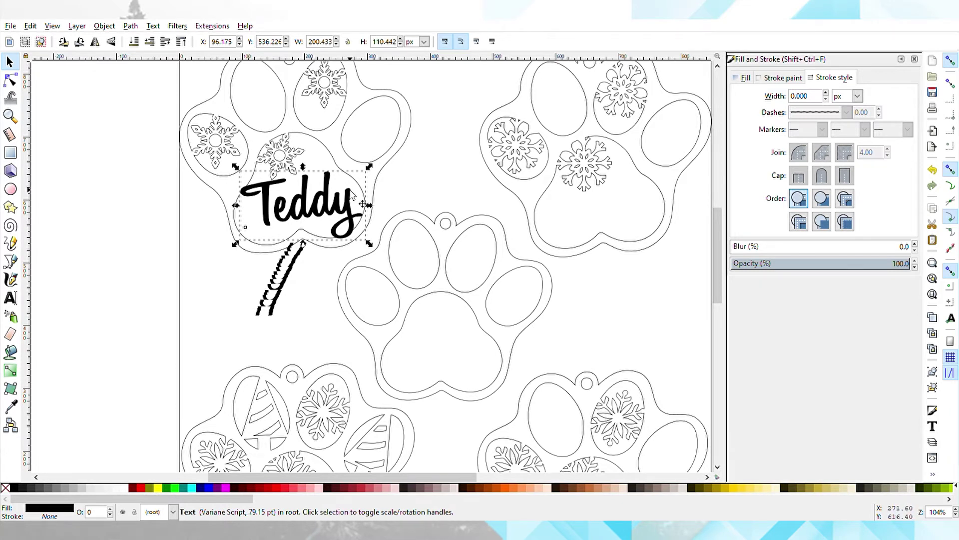
pyautogui.click(328, 210)
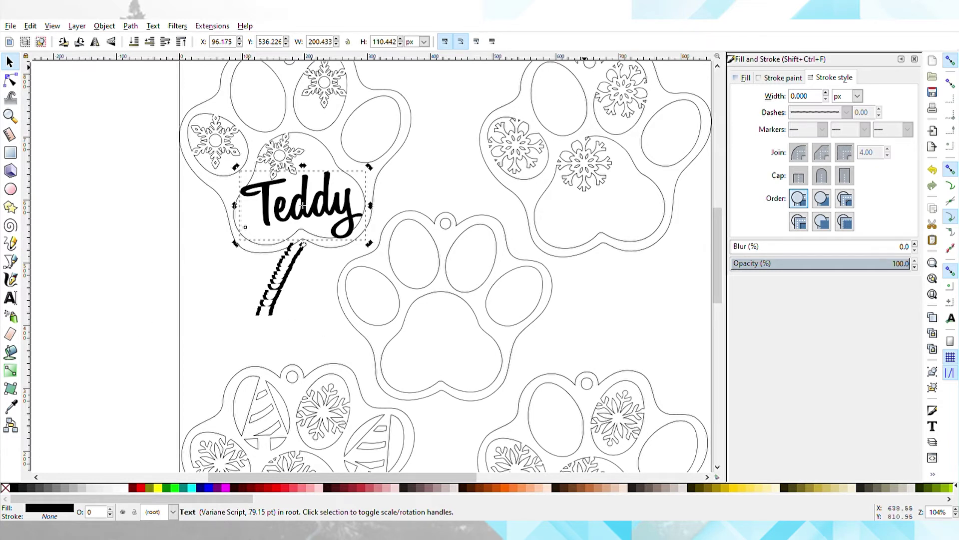
# Convert the "Teddy" text to paths and ungroup it into separate letters.
pyautogui.click(130, 25)
pyautogui.click(149, 37)
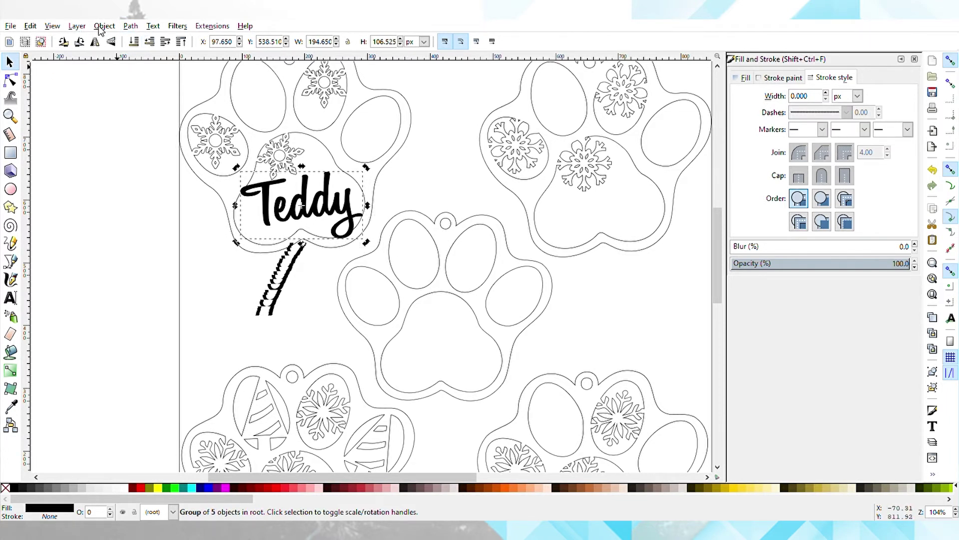
pyautogui.hotkey('ctrl', 'shift', 'g')
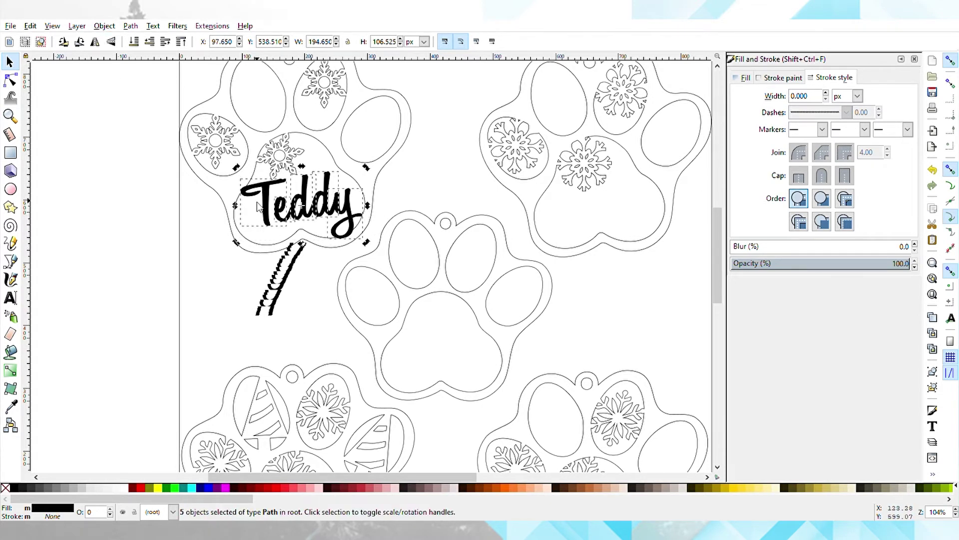
# Shift the letters "eddy" together toward the T so that the e overlaps the T's stem.
pyautogui.click(10, 116)
pyautogui.click(318, 200)
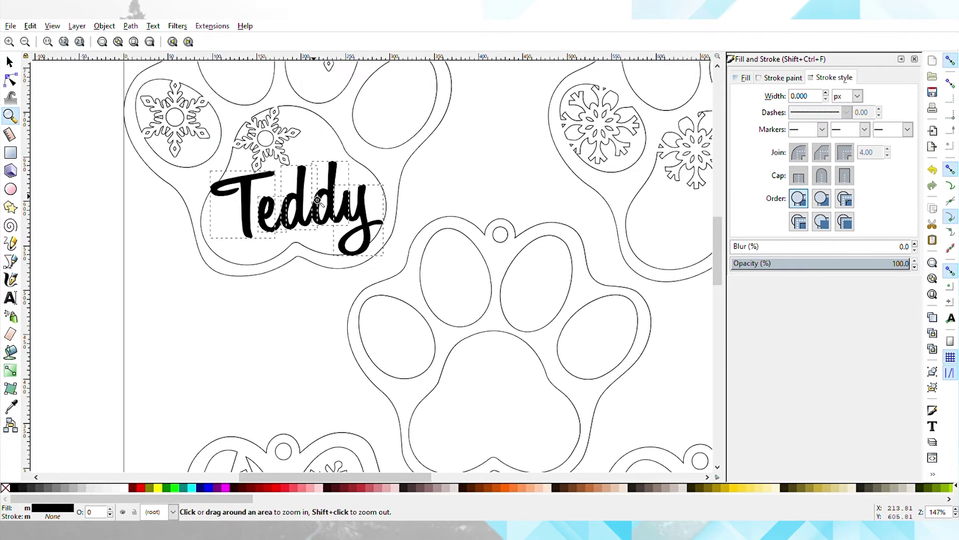
pyautogui.click(317, 200)
pyautogui.click(318, 200)
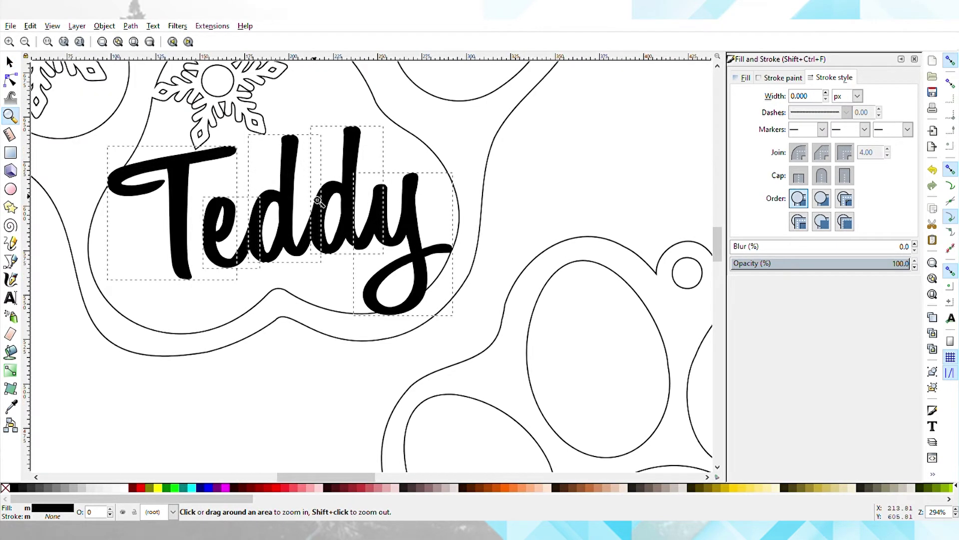
pyautogui.scroll(6, 318, 200)
pyautogui.scroll(-2, 318, 200)
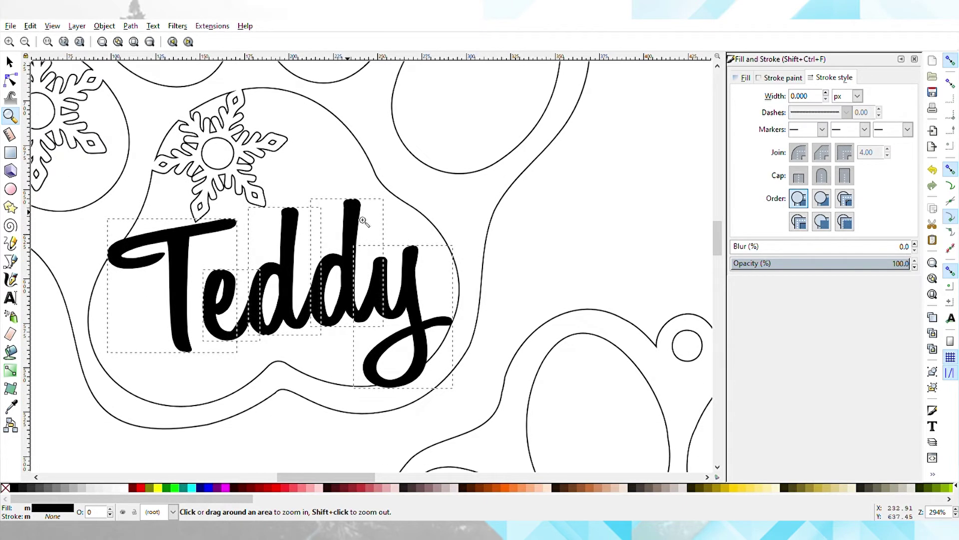
pyautogui.click(9, 62)
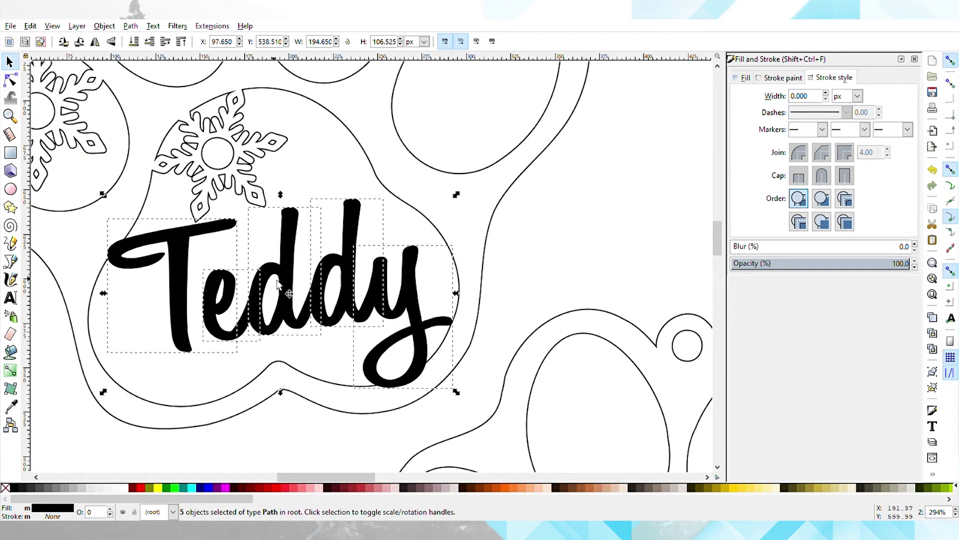
pyautogui.click(503, 280)
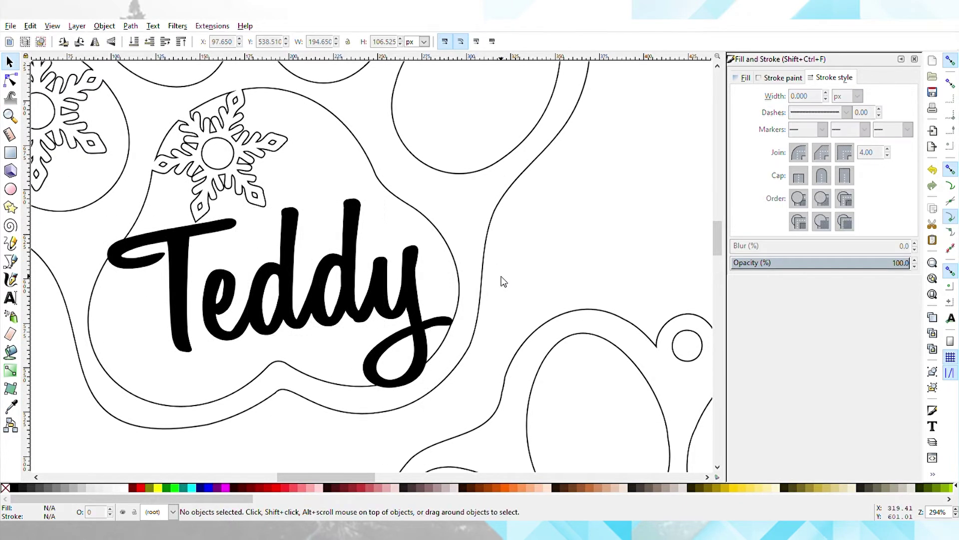
pyautogui.click(231, 301)
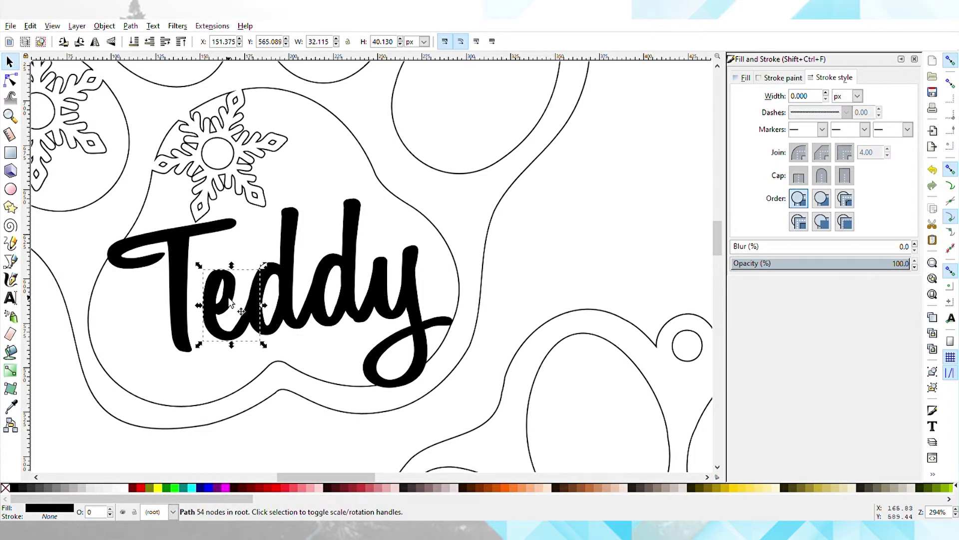
pyautogui.keyDown('shift'); pyautogui.click(286, 277); pyautogui.keyUp('shift')
pyautogui.keyDown('shift'); pyautogui.click(351, 280); pyautogui.keyUp('shift')
pyautogui.keyDown('shift'); pyautogui.click(390, 297); pyautogui.keyUp('shift')
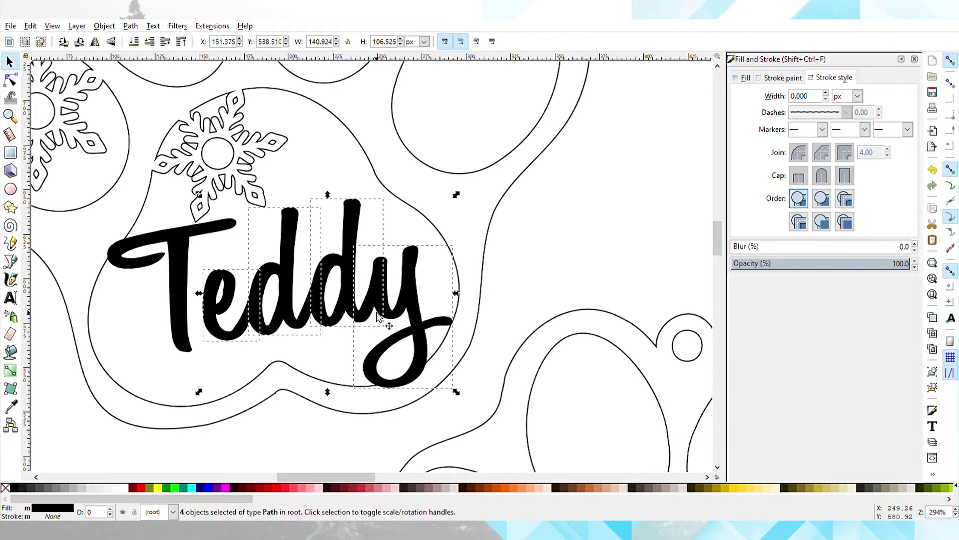
pyautogui.moveTo(380, 300); pyautogui.dragTo(360, 308)
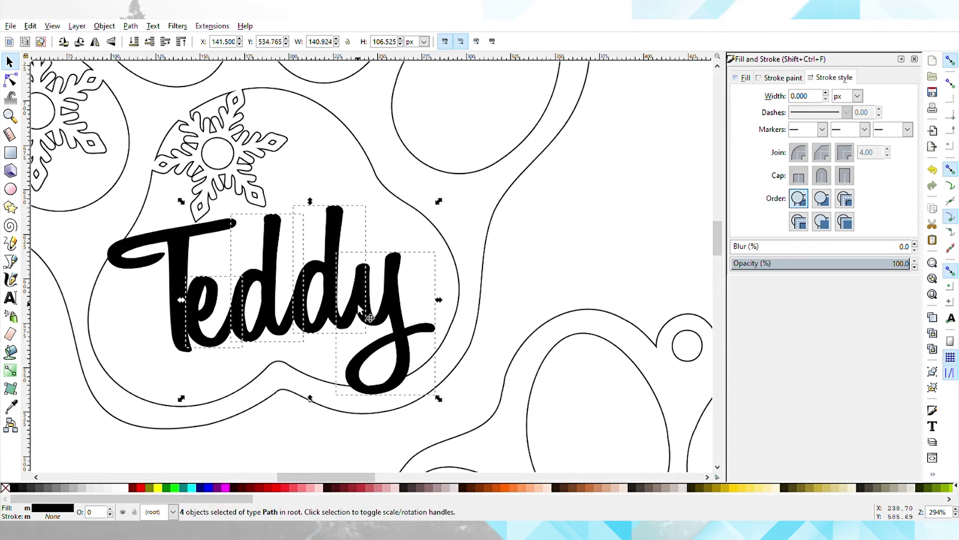
pyautogui.click(503, 285)
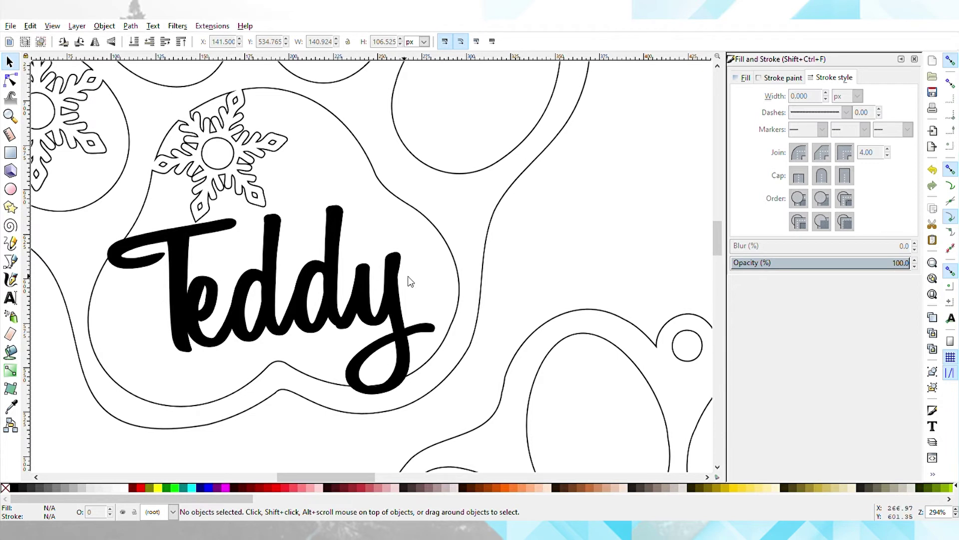
pyautogui.click(181, 266)
pyautogui.click(178, 265)
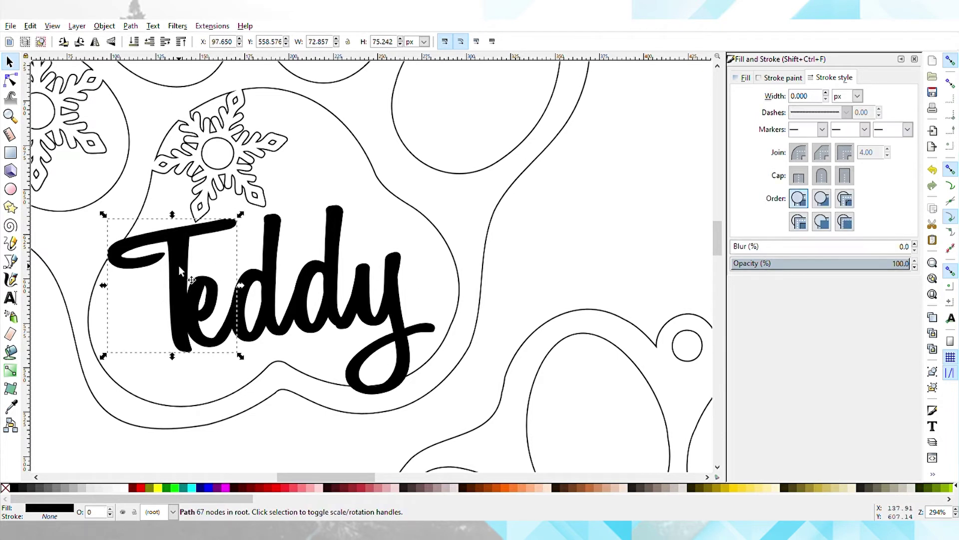
pyautogui.click(196, 289)
pyautogui.click(343, 296)
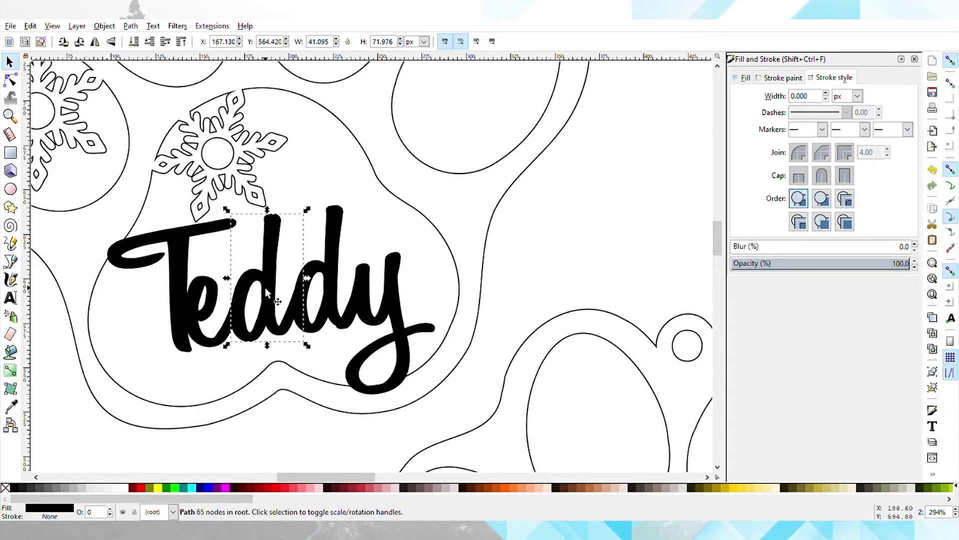
pyautogui.click(395, 302)
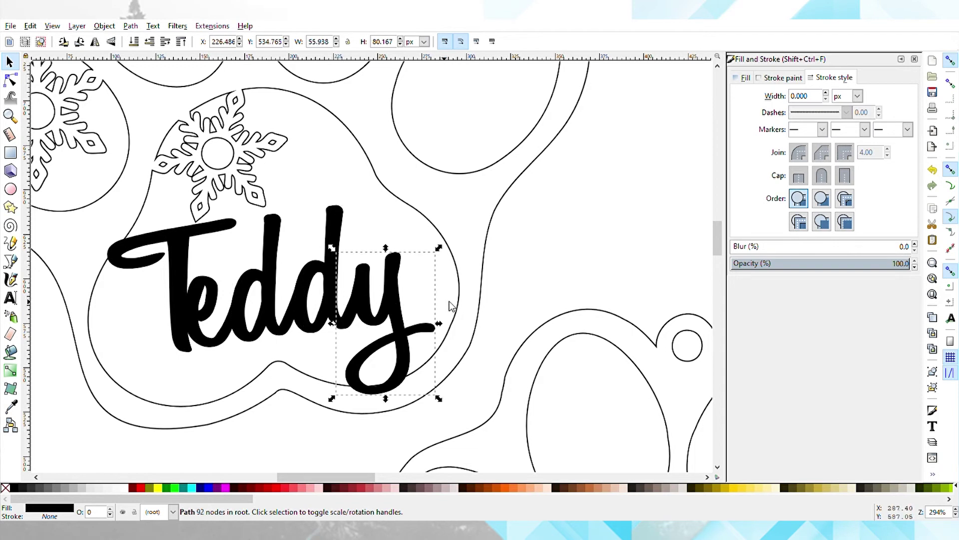
# Merge all five letters of "Teddy" into a single path with Union.
pyautogui.click(179, 258)
pyautogui.keyDown('shift'); pyautogui.click(213, 303); pyautogui.keyUp('shift')
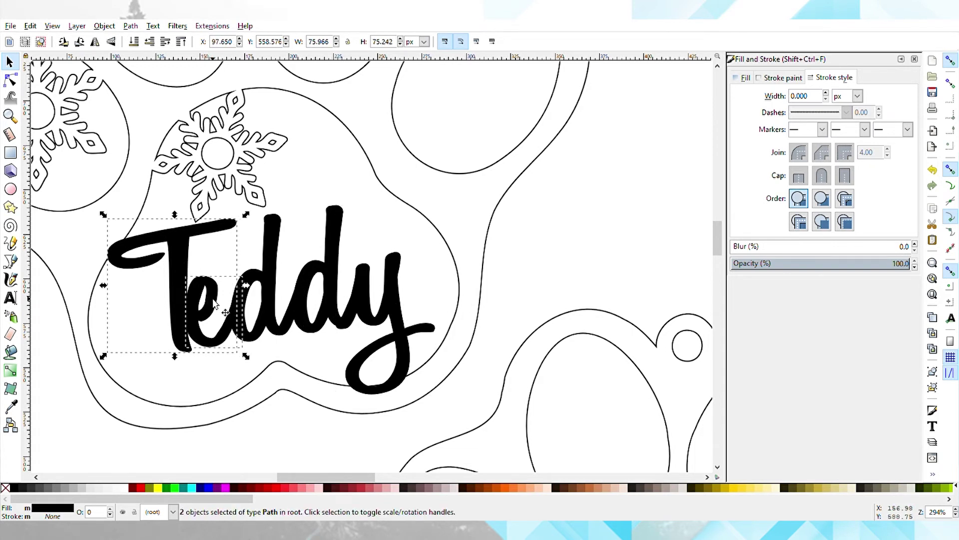
pyautogui.keyDown('shift'); pyautogui.click(274, 295); pyautogui.keyUp('shift')
pyautogui.keyDown('shift'); pyautogui.click(335, 283); pyautogui.keyUp('shift')
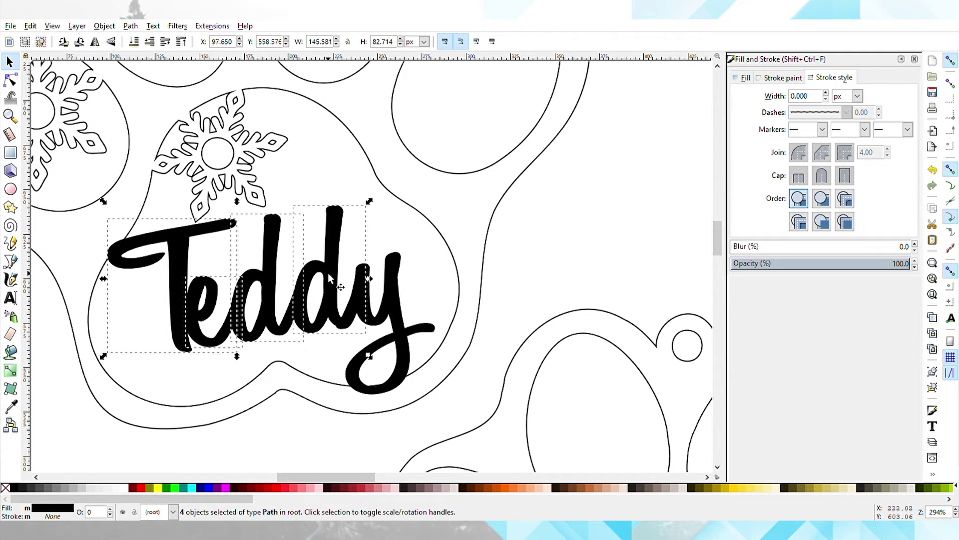
pyautogui.keyDown('shift'); pyautogui.click(392, 298); pyautogui.keyUp('shift')
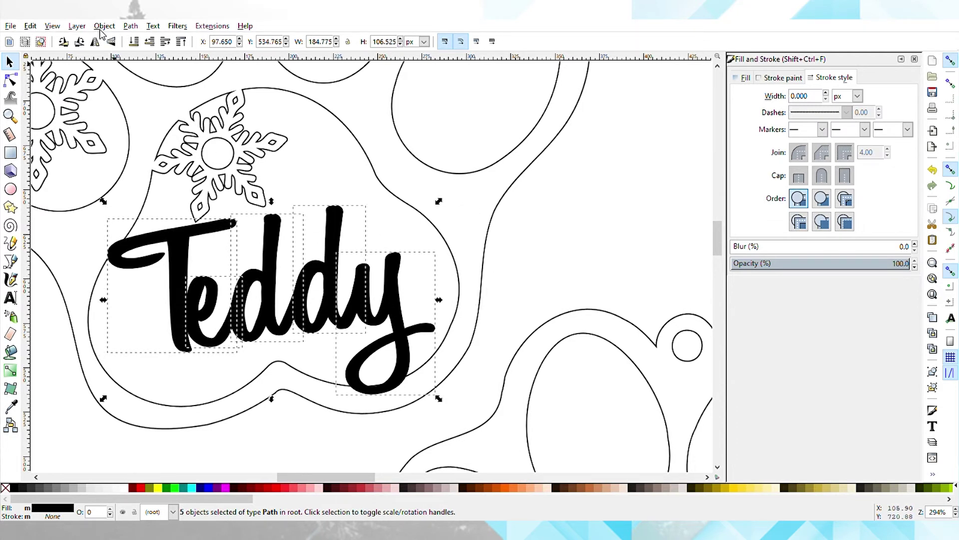
pyautogui.click(131, 25)
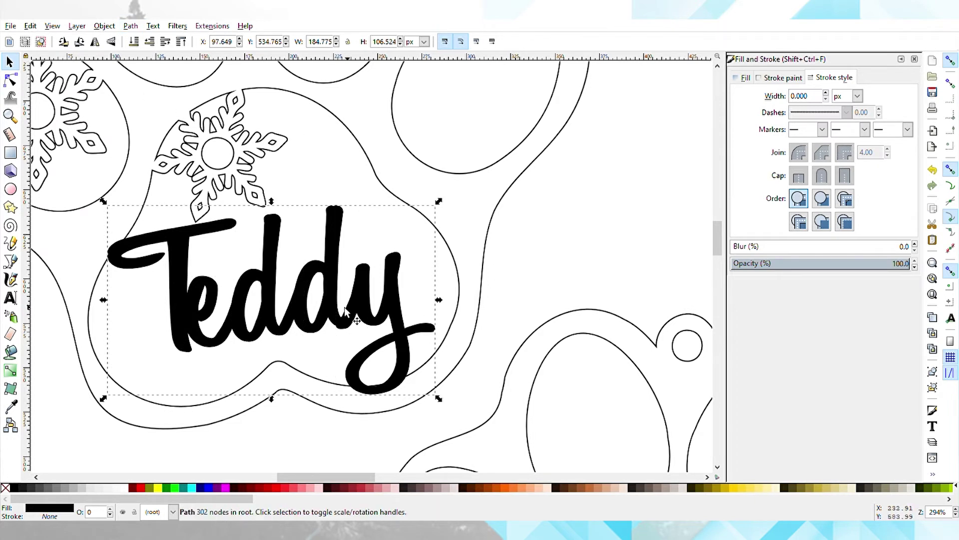
pyautogui.click(574, 293)
# Remove the fill from the merged "Teddy" path and give it a flat black stroke.
pyautogui.click(329, 283)
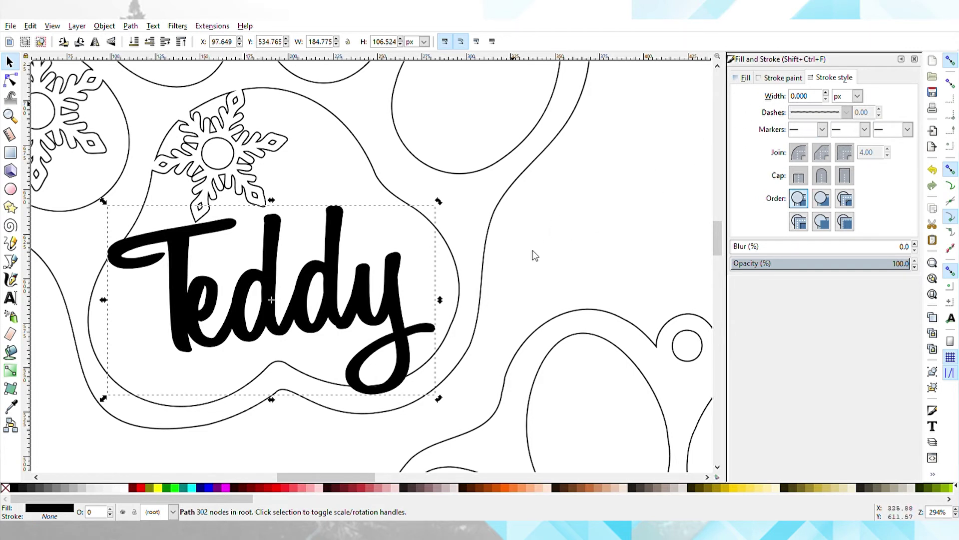
pyautogui.click(744, 78)
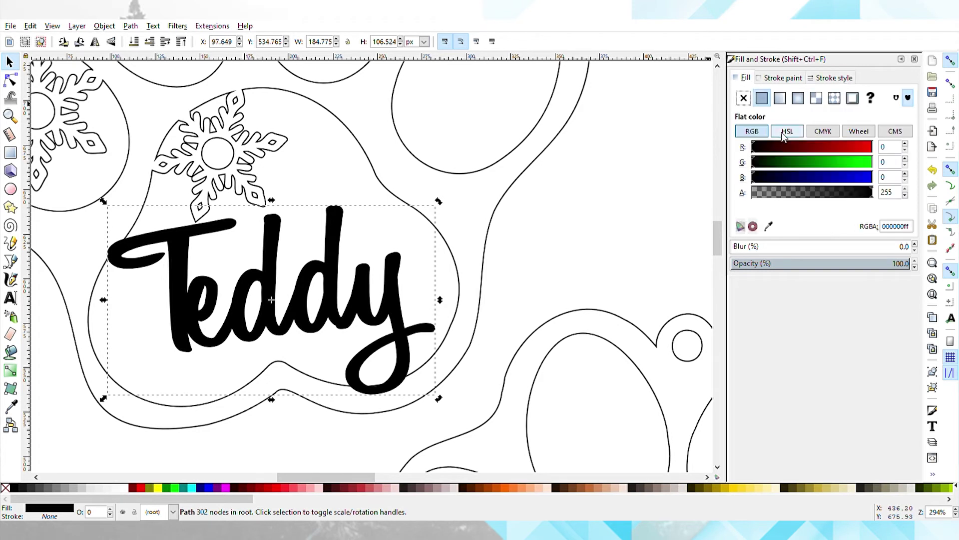
pyautogui.click(744, 98)
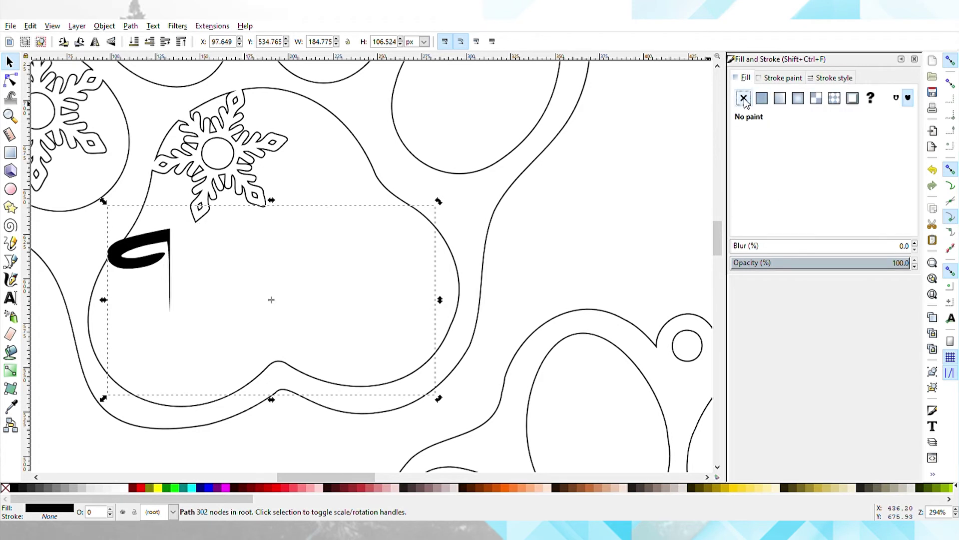
pyautogui.click(778, 80)
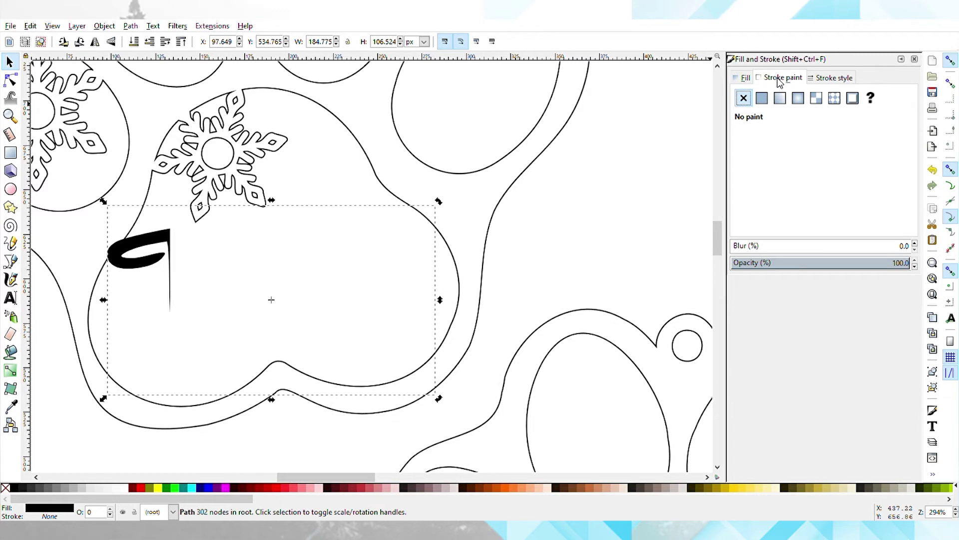
pyautogui.click(762, 98)
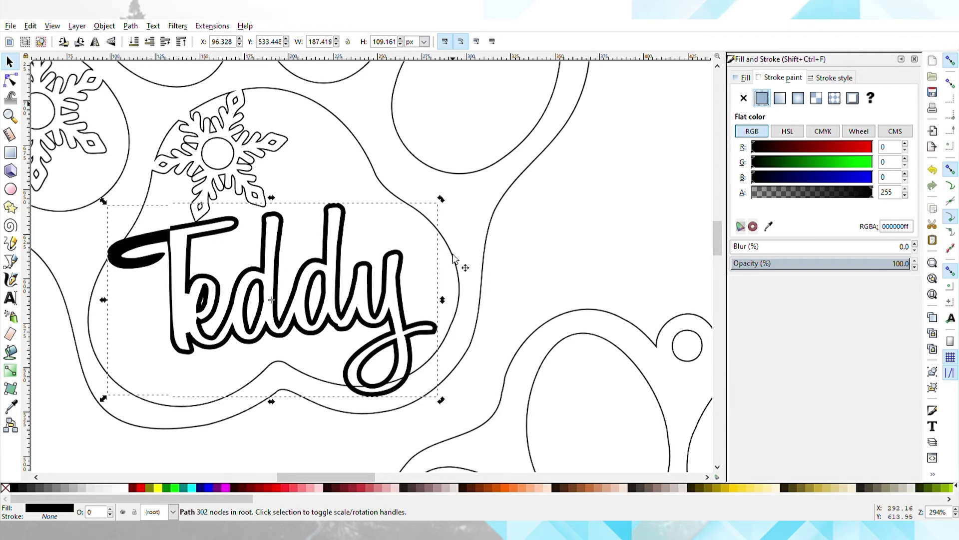
# Set the "Teddy" path's stroke width to 0.667 px to match the ornament's outline.
pyautogui.click(461, 266)
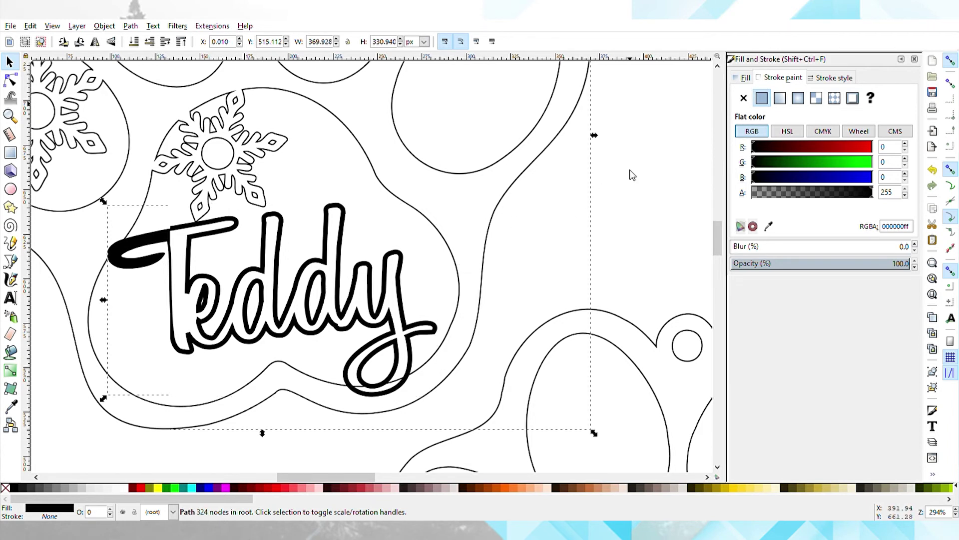
pyautogui.click(833, 77)
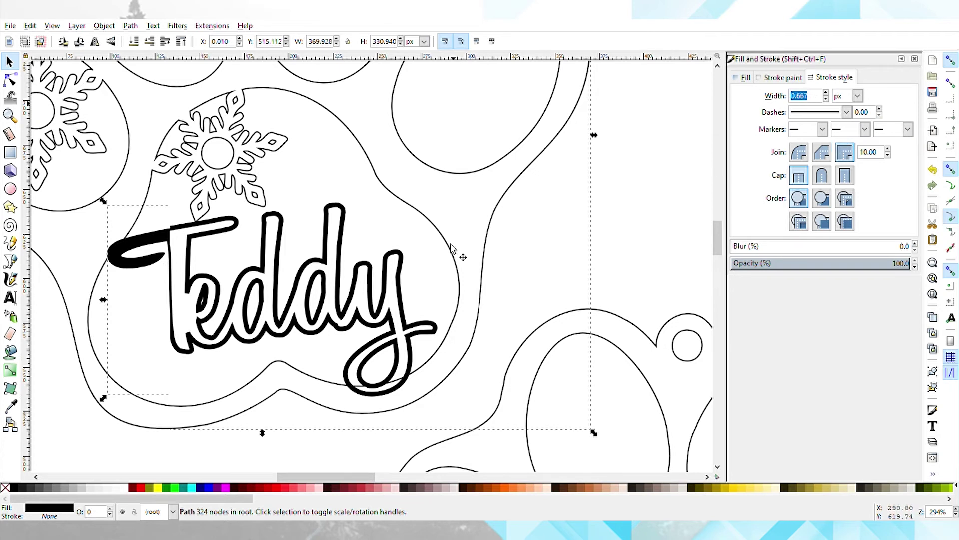
pyautogui.click(402, 284)
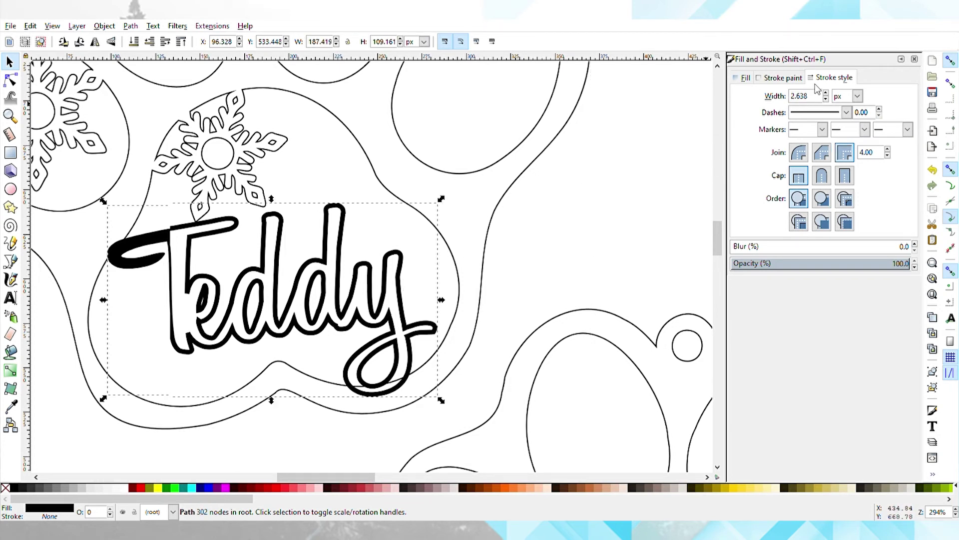
pyautogui.doubleClick(796, 97)
pyautogui.write('0.667')
pyautogui.press('Return')
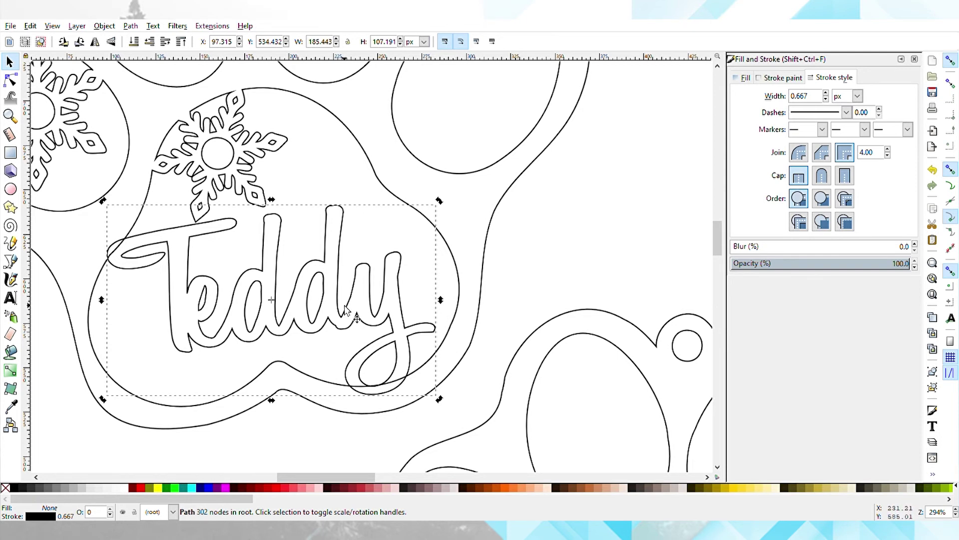
# Try merging the "Teddy" path with the paw ornament using Union.
pyautogui.press('shift')
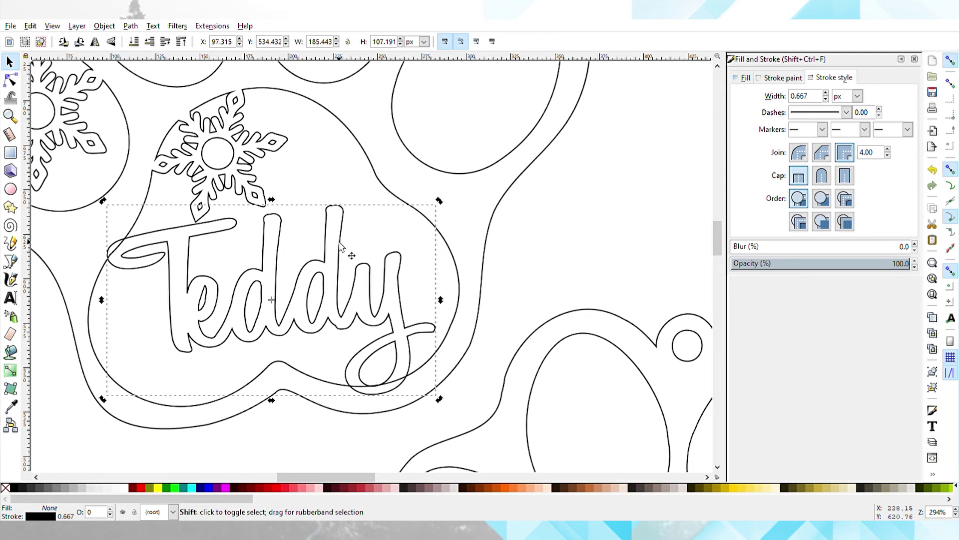
pyautogui.keyDown('shift'); pyautogui.click(386, 173); pyautogui.keyUp('shift')
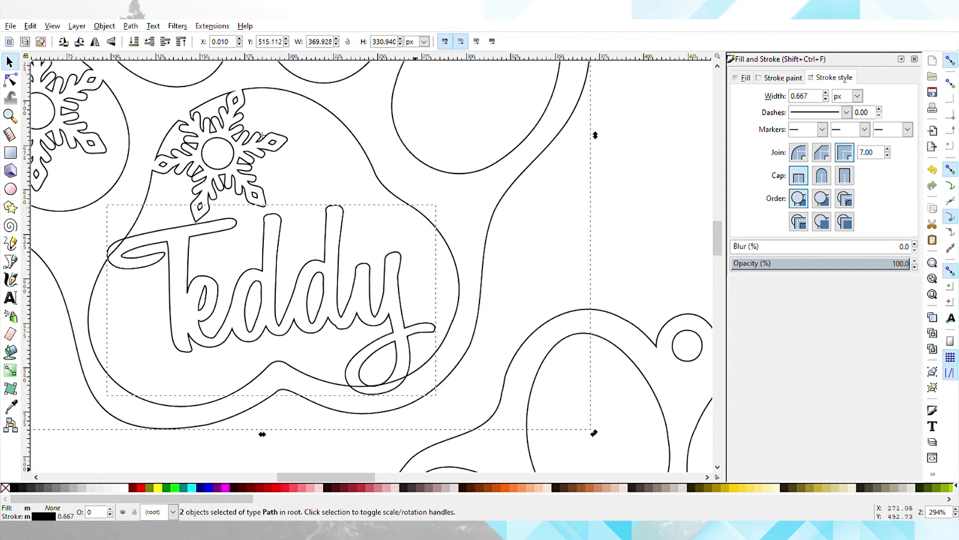
pyautogui.click(131, 26)
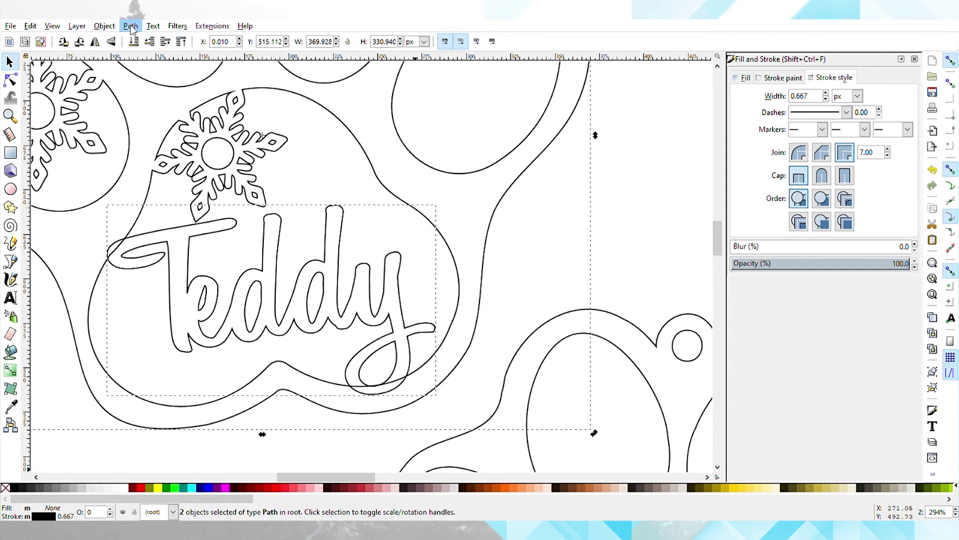
pyautogui.click(151, 99)
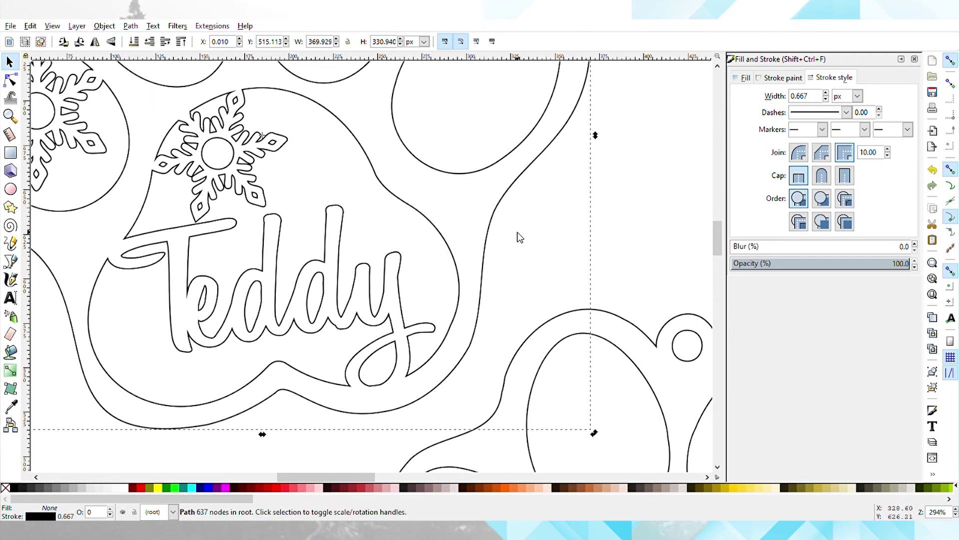
# Undo the union of the "Teddy" path and the paw ornament.
pyautogui.click(192, 233)
pyautogui.click(30, 26)
pyautogui.click(44, 42)
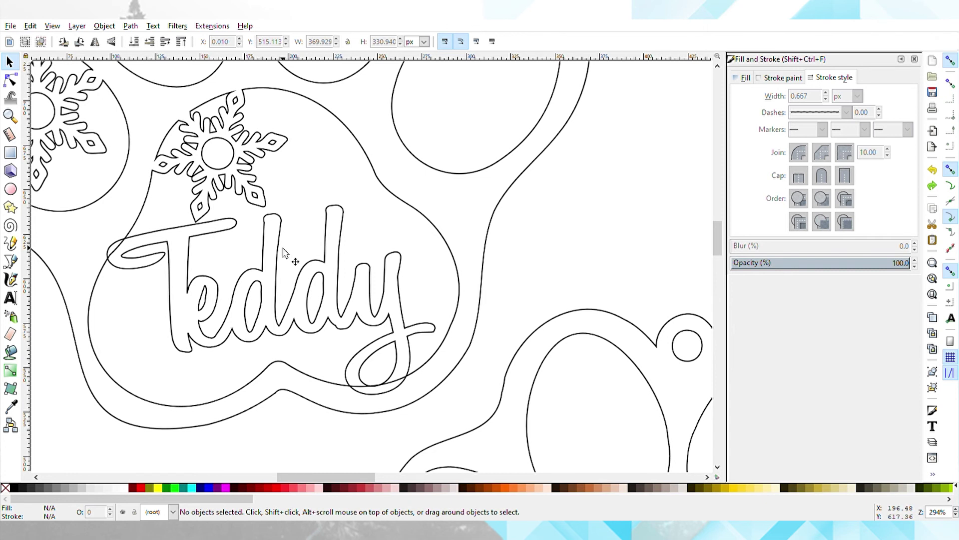
# Enlarge the "Teddy" path to about 191 × 114 px and tilt it slightly counterclockwise, overlapping the snowflake and the main pad's edge.
pyautogui.click(278, 265)
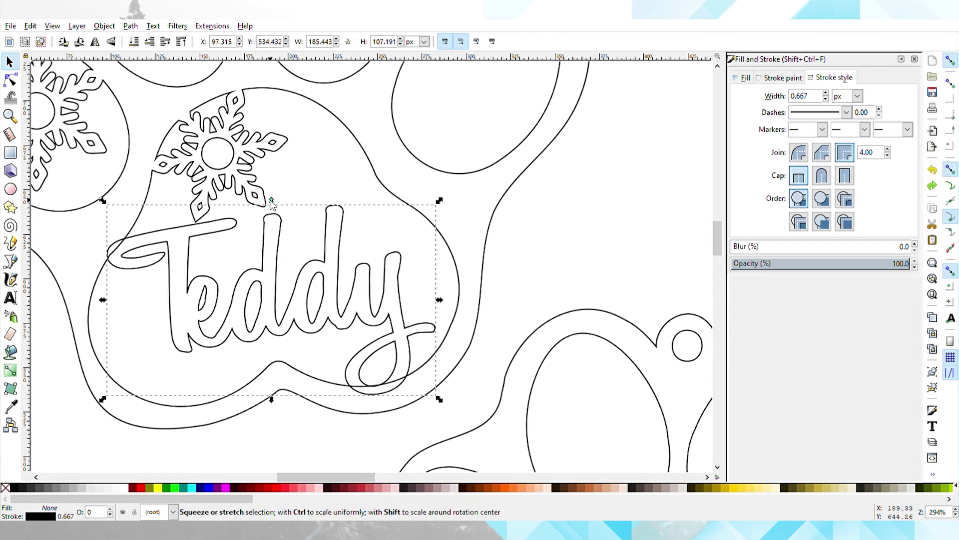
pyautogui.moveTo(271, 201); pyautogui.dragTo(273, 191)
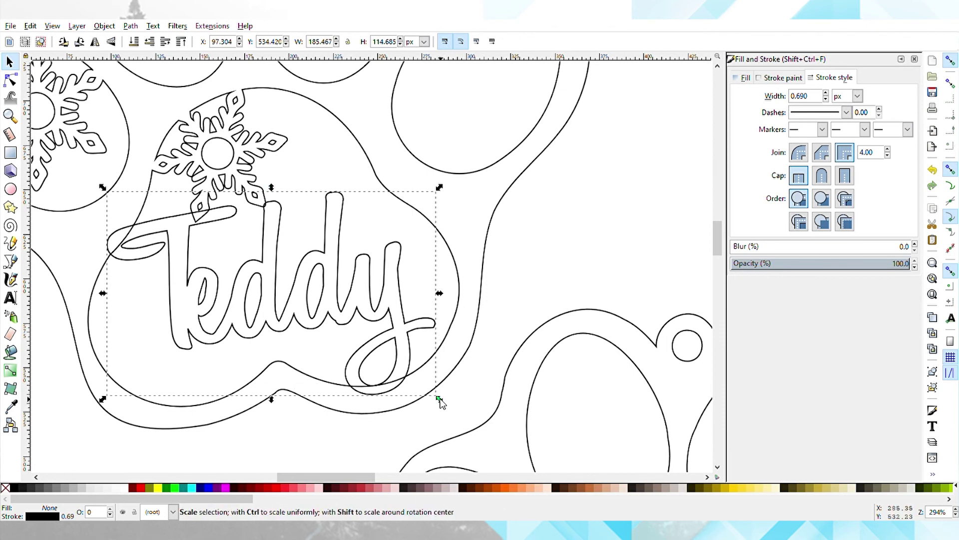
pyautogui.click(398, 330)
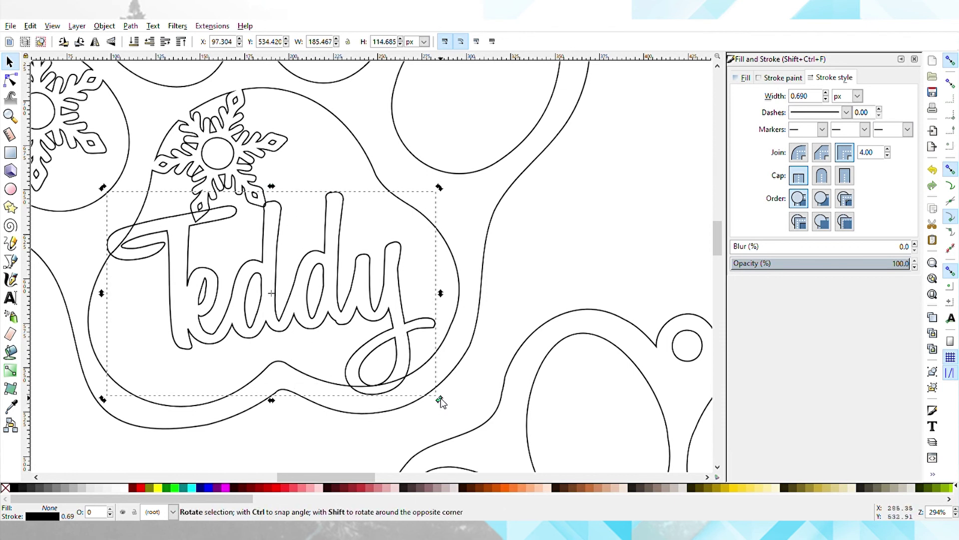
pyautogui.moveTo(439, 399); pyautogui.dragTo(448, 392)
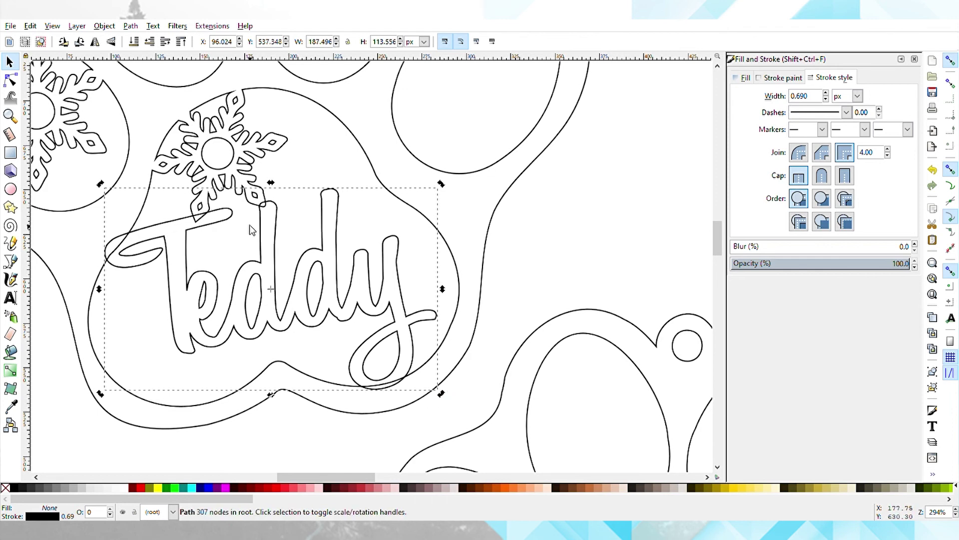
pyautogui.click(403, 293)
pyautogui.moveTo(442, 288); pyautogui.dragTo(448, 289)
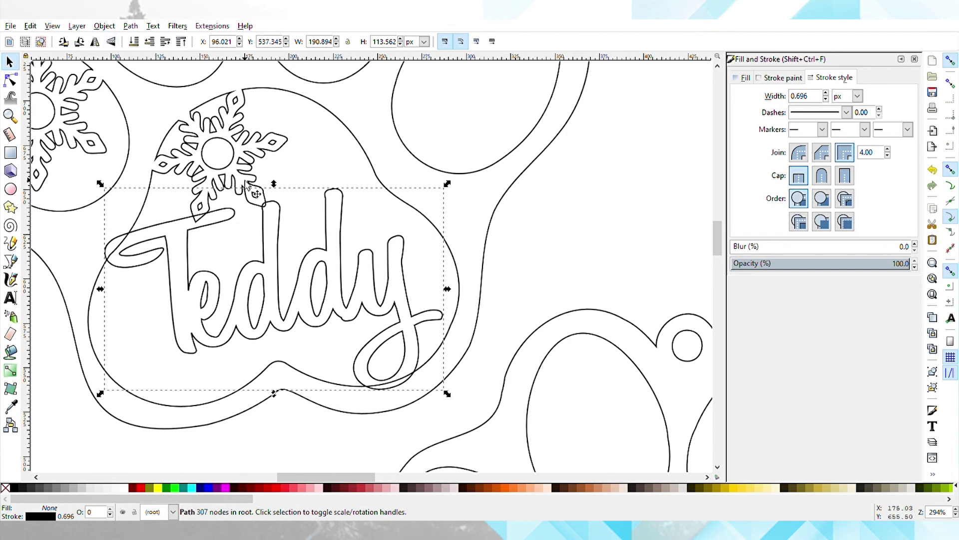
# Merge the resized "Teddy" path with the paw ornament into a single path with Union.
pyautogui.keyDown('shift'); pyautogui.click(380, 173); pyautogui.keyUp('shift')
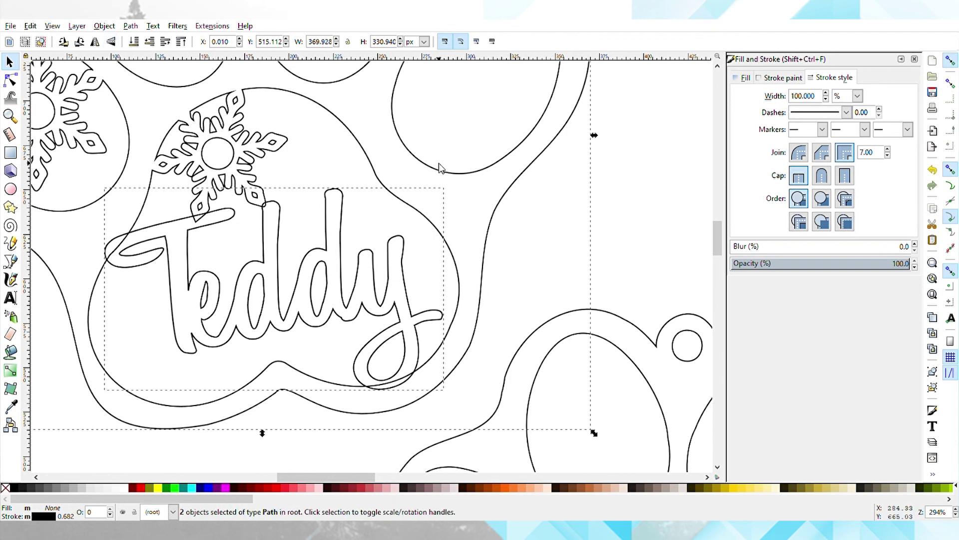
pyautogui.click(131, 26)
pyautogui.click(159, 102)
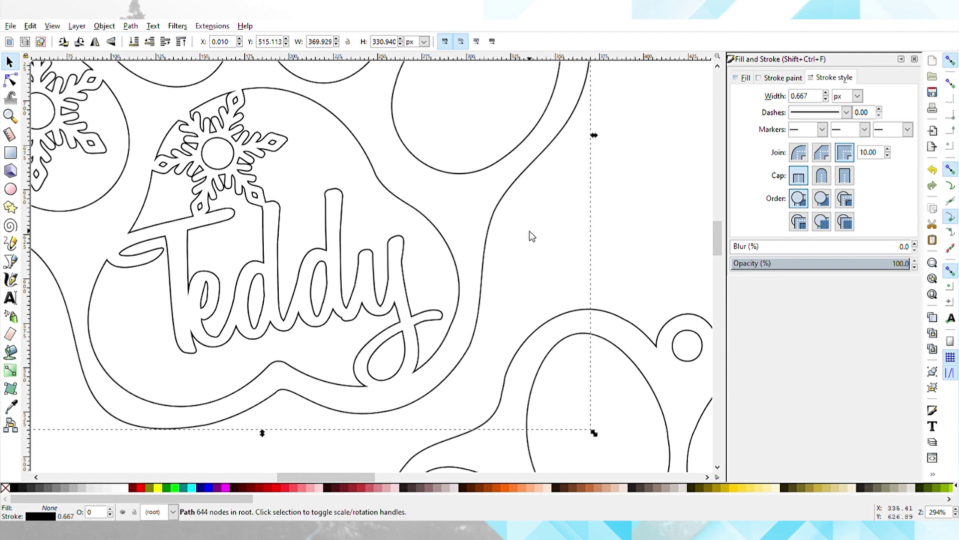